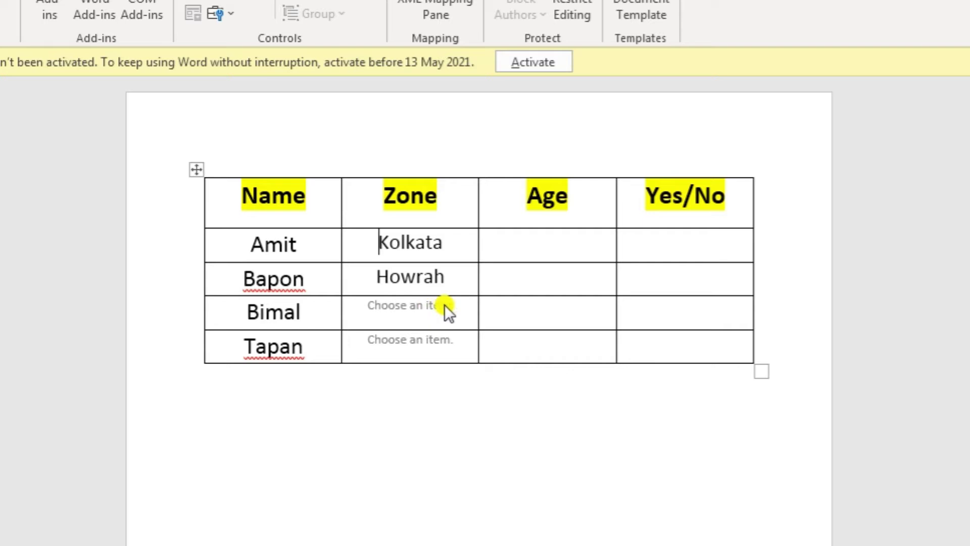
Pick Nadia from Bimal's Zone drop-down and South 24 paragana from Tapan's
{"action": "left_click", "coordinate": [445, 305]}
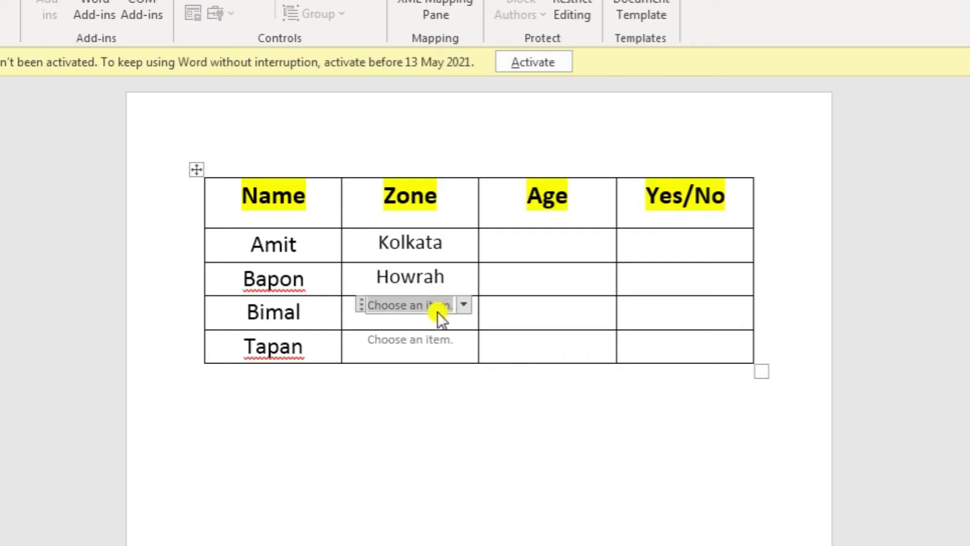
{"action": "left_click", "coordinate": [462, 307]}
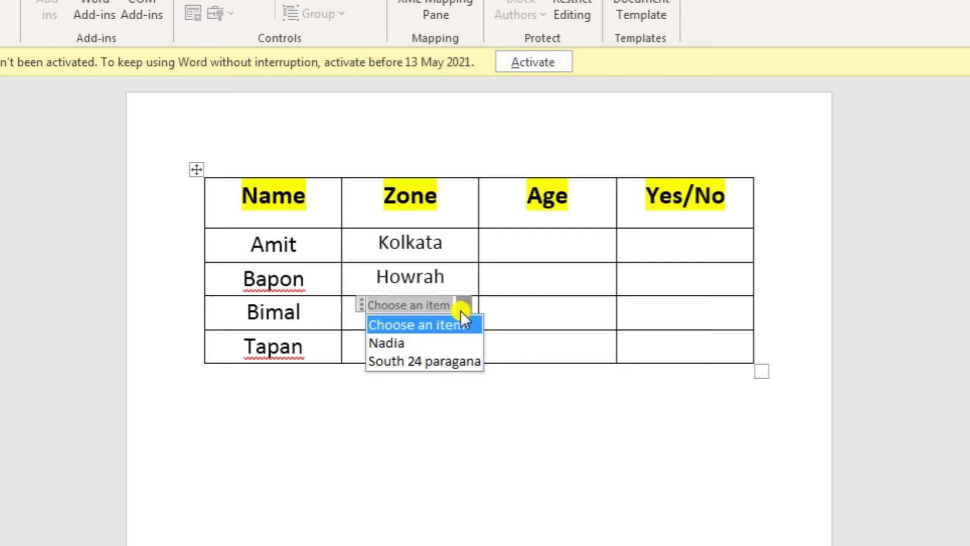
{"action": "left_click", "coordinate": [408, 344]}
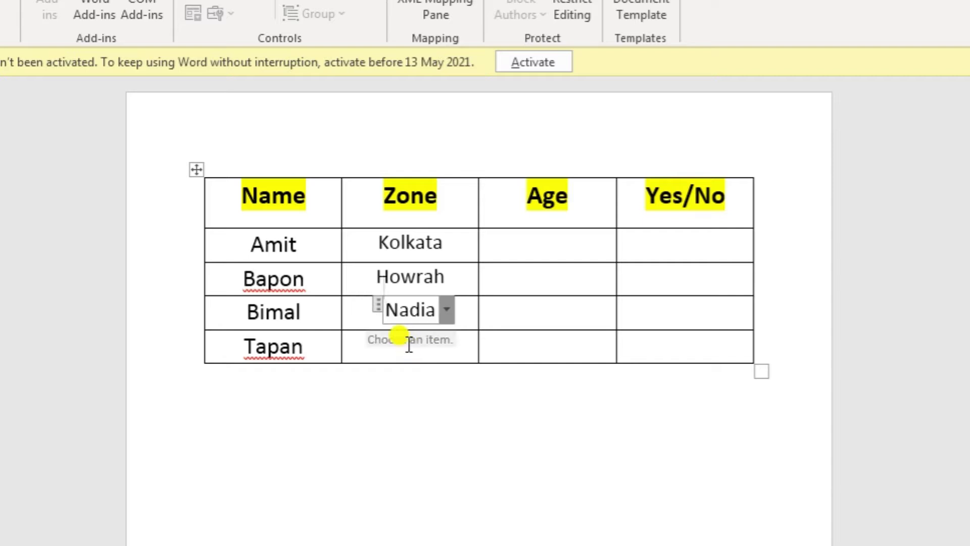
{"action": "left_click", "coordinate": [445, 341]}
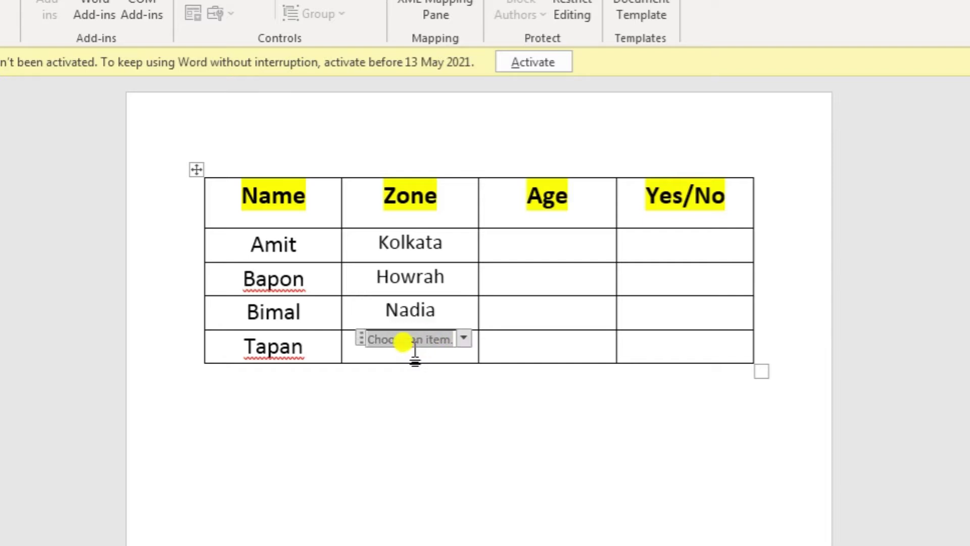
{"action": "left_click", "coordinate": [464, 342]}
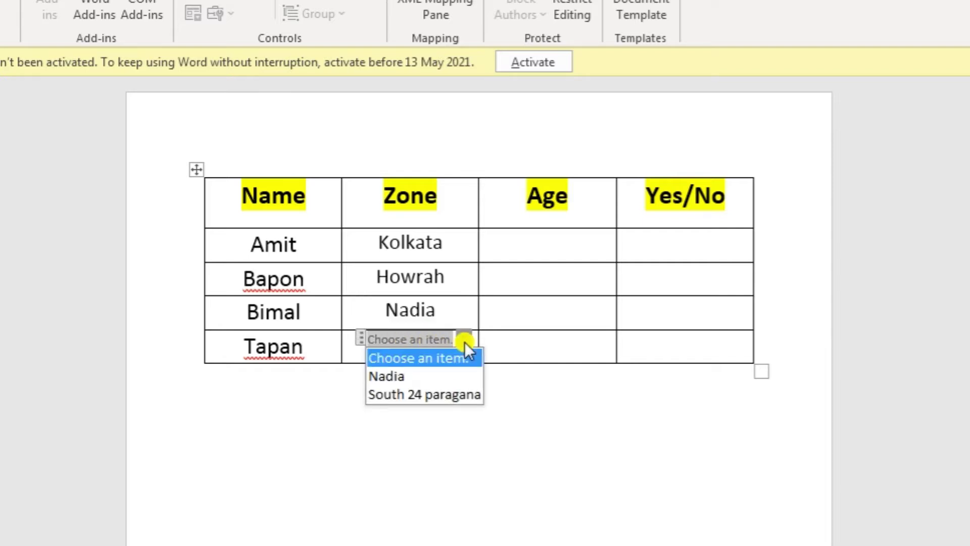
{"action": "left_click", "coordinate": [439, 394]}
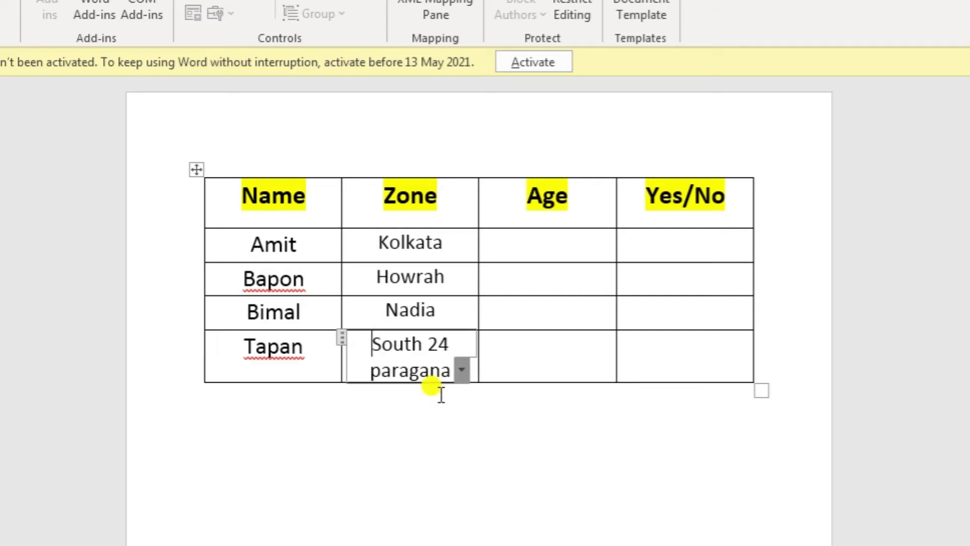
{"action": "left_click", "coordinate": [488, 415]}
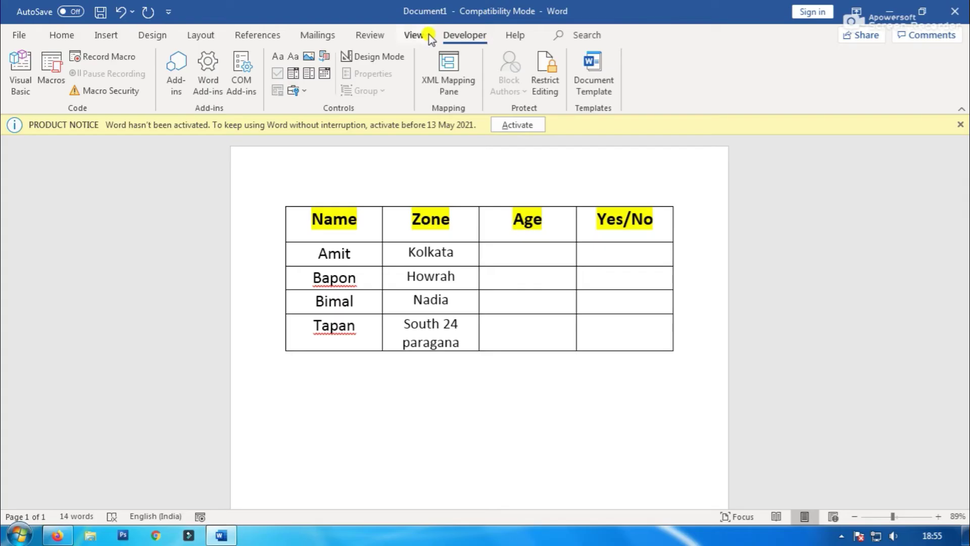
{"action": "left_click", "coordinate": [18, 35]}
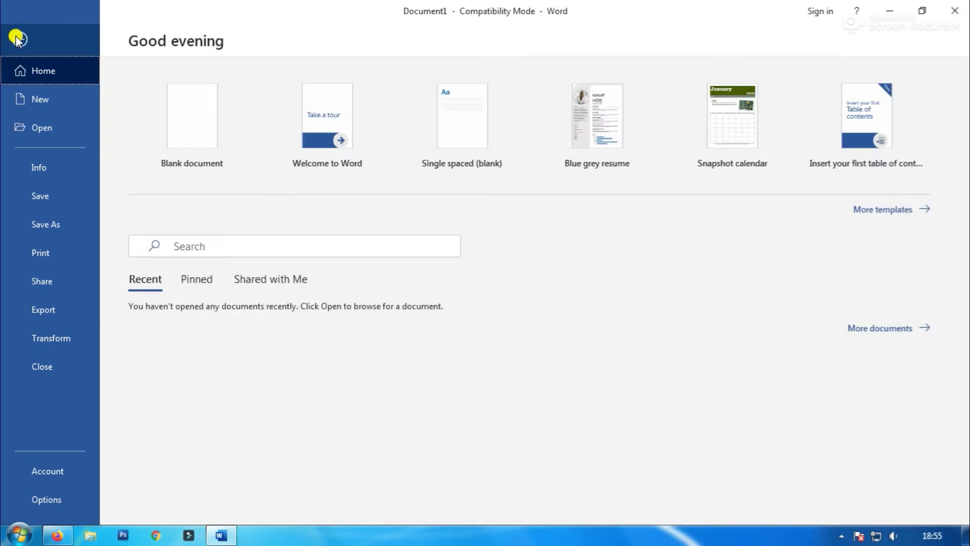
{"action": "left_click", "coordinate": [58, 499]}
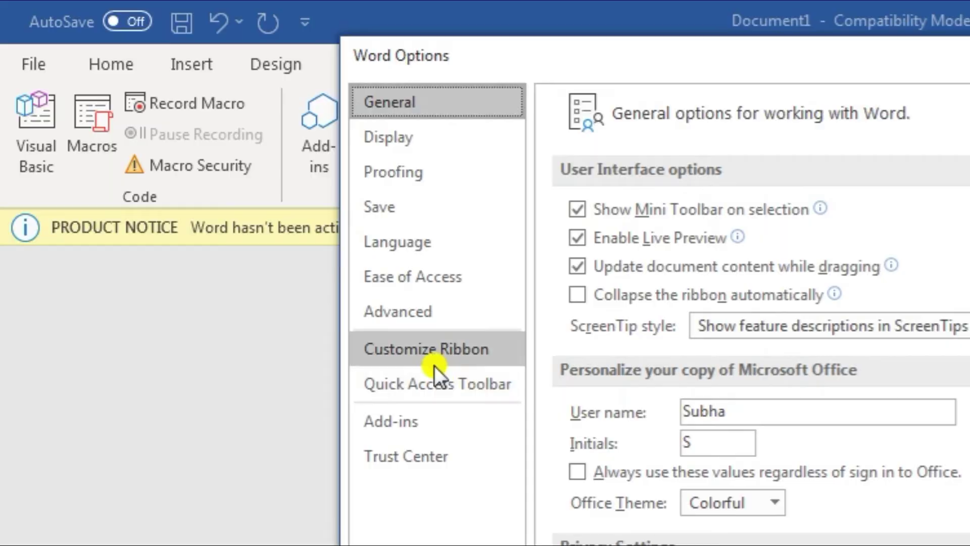
{"action": "left_click", "coordinate": [478, 353]}
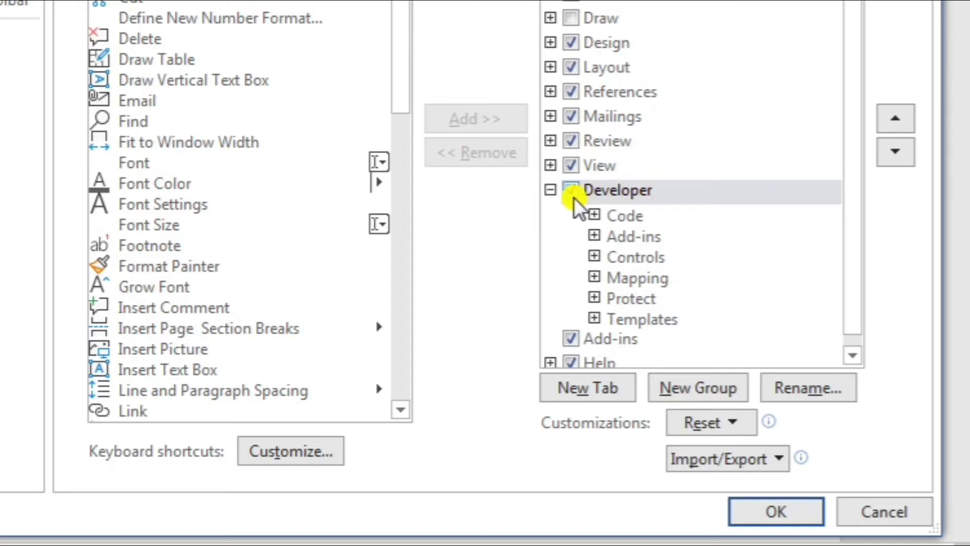
{"action": "left_click", "coordinate": [763, 517]}
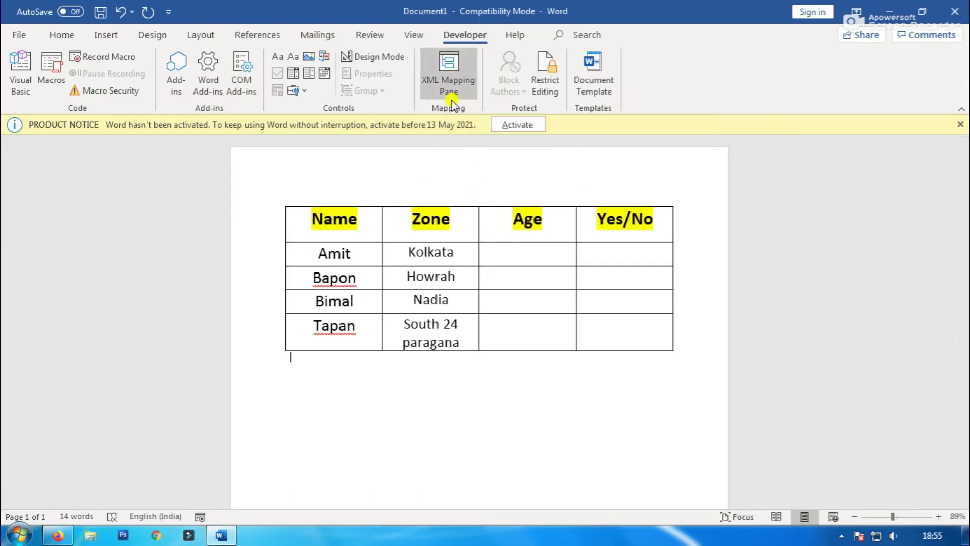
Insert a drop-down list content control into Amit's Age cell
{"action": "left_click", "coordinate": [526, 253]}
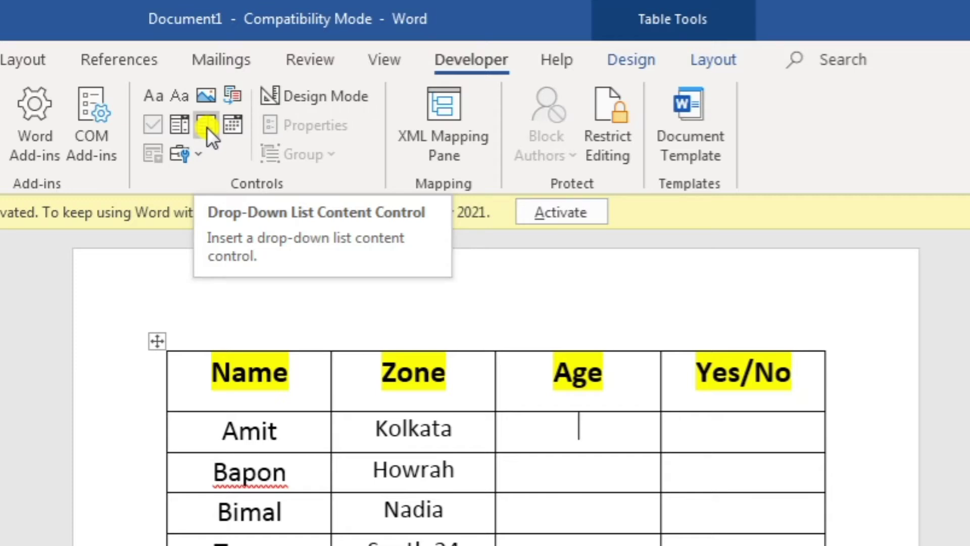
{"action": "left_click", "coordinate": [207, 126]}
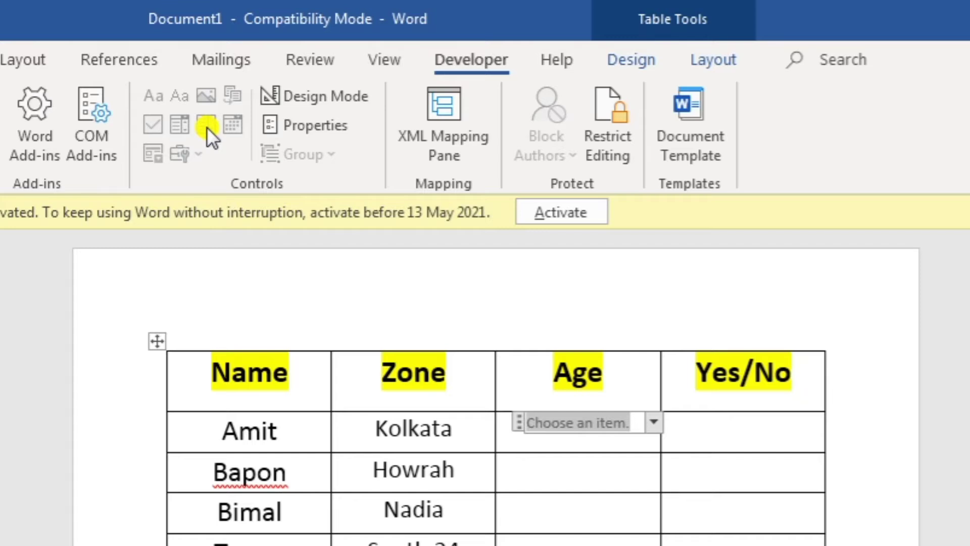
Open the Age drop-down's properties and add the choices 30 and 32
{"action": "left_click", "coordinate": [332, 129]}
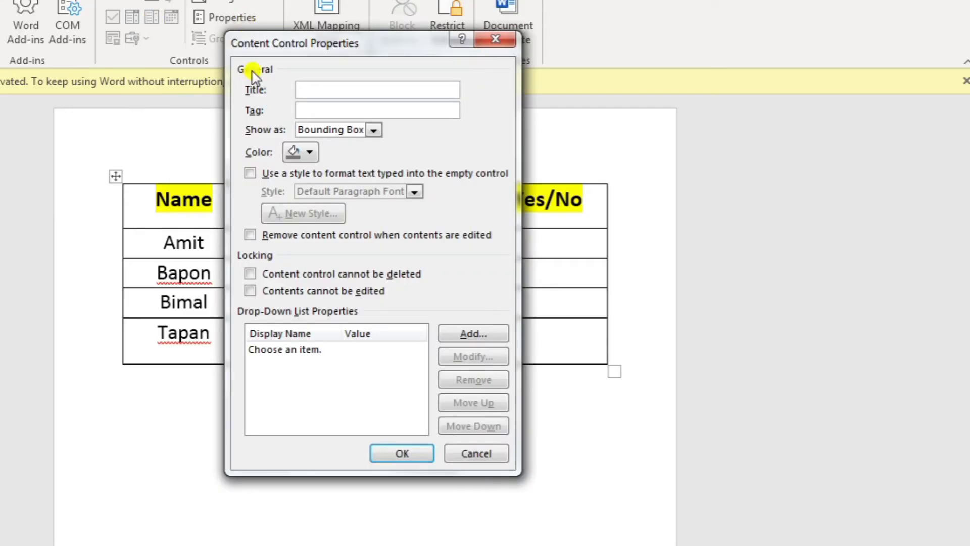
{"action": "left_click", "coordinate": [486, 336]}
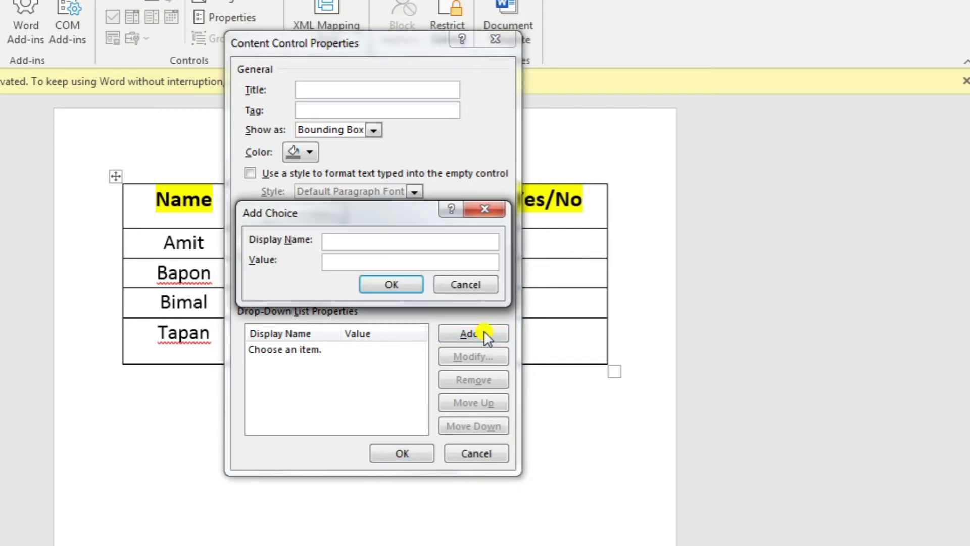
{"action": "left_click", "coordinate": [361, 245]}
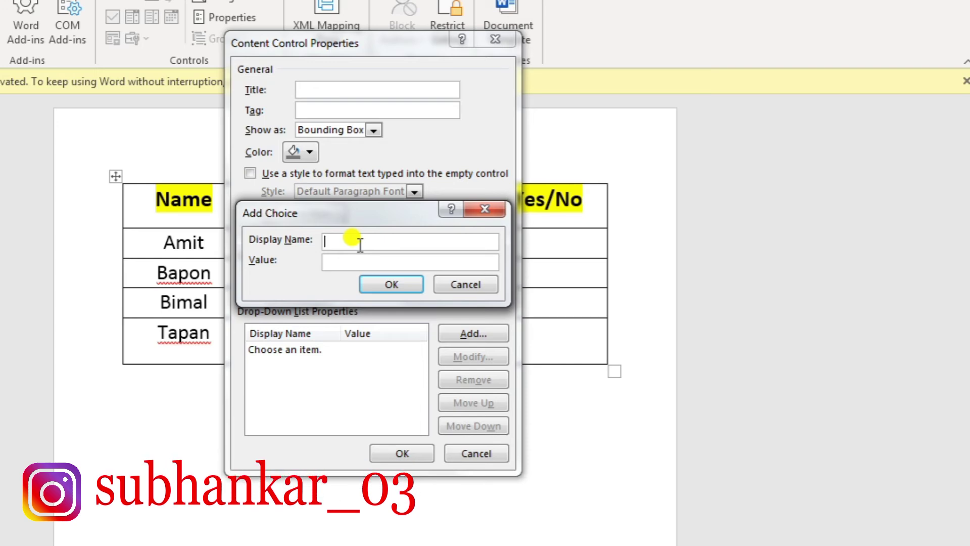
{"action": "type", "text": "30"}
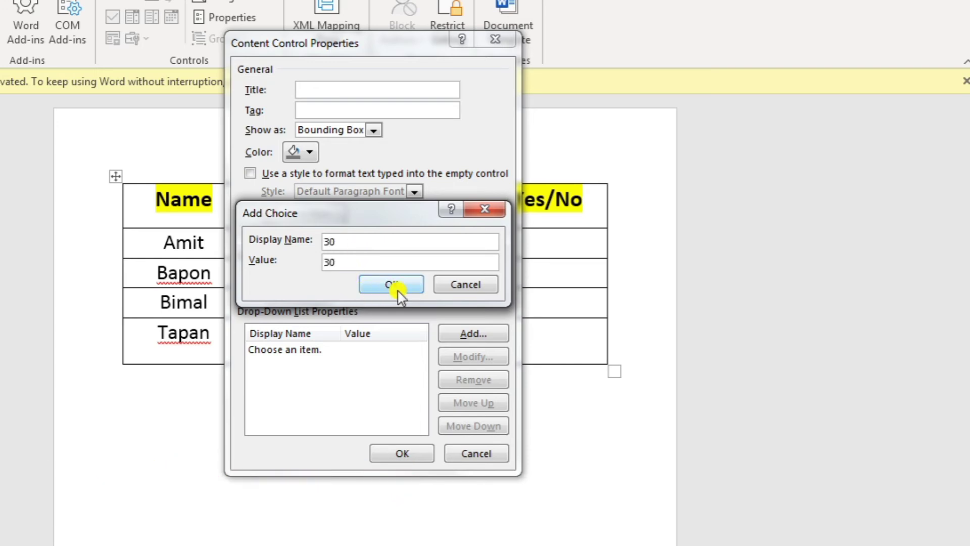
{"action": "left_click", "coordinate": [397, 287]}
{"action": "left_click", "coordinate": [461, 336]}
{"action": "type", "text": "32"}
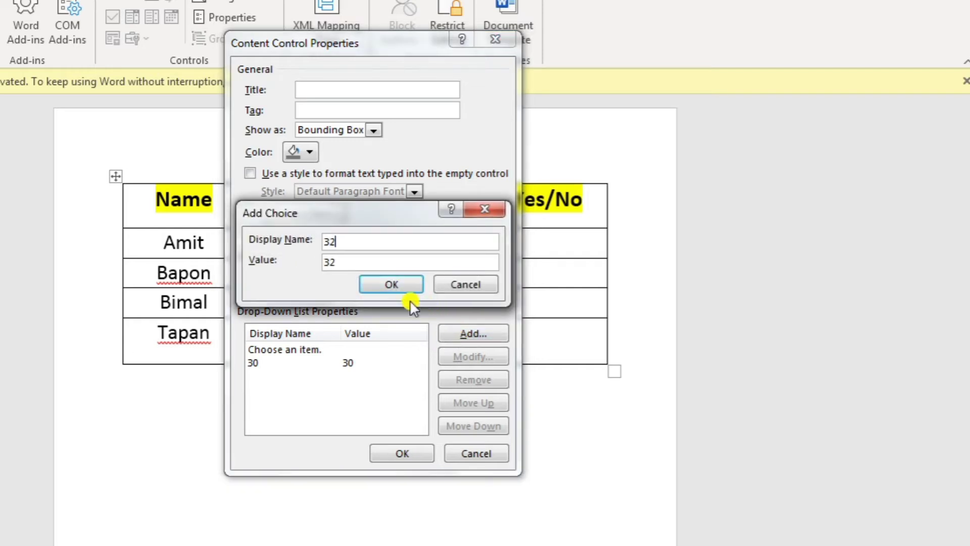
{"action": "left_click", "coordinate": [402, 288]}
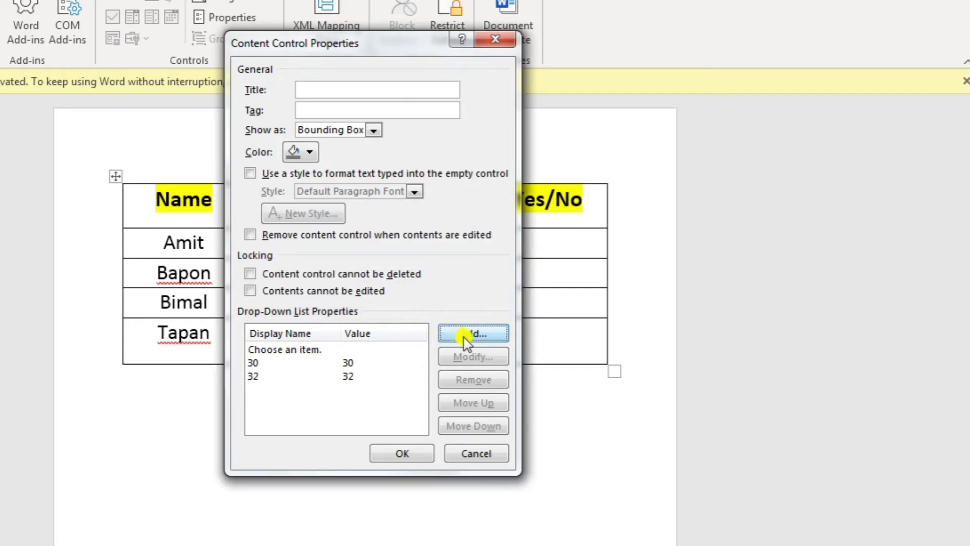
Add the choices 40 and 25 and confirm the drop-down properties
{"action": "left_click", "coordinate": [477, 334]}
{"action": "type", "text": "4"}
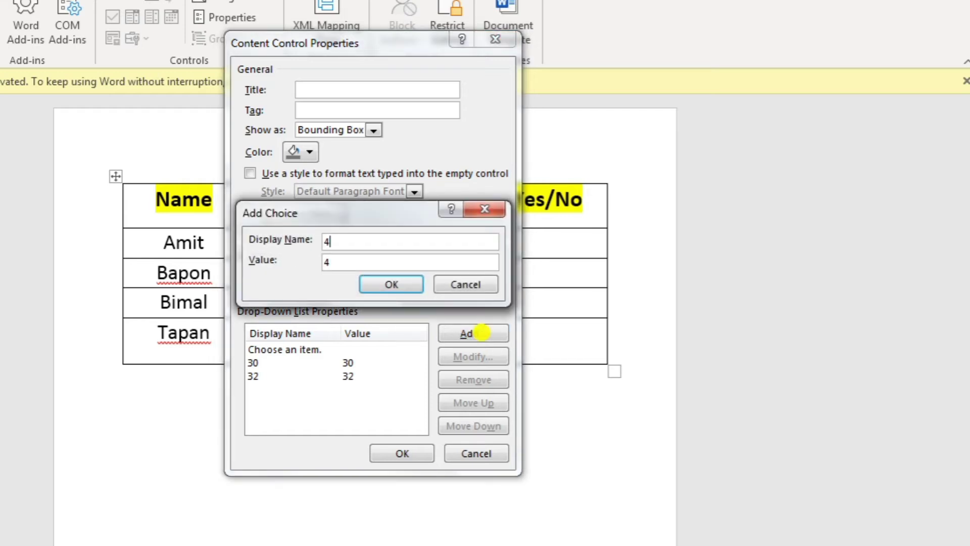
{"action": "type", "text": "0"}
{"action": "left_click", "coordinate": [401, 287]}
{"action": "left_click", "coordinate": [472, 334]}
{"action": "type", "text": "25"}
{"action": "left_click", "coordinate": [400, 287]}
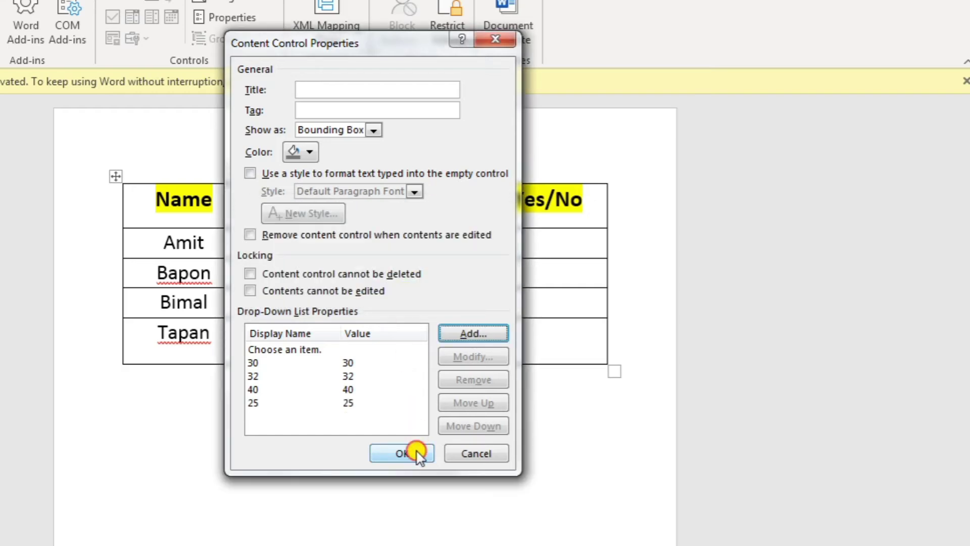
{"action": "left_click", "coordinate": [402, 453]}
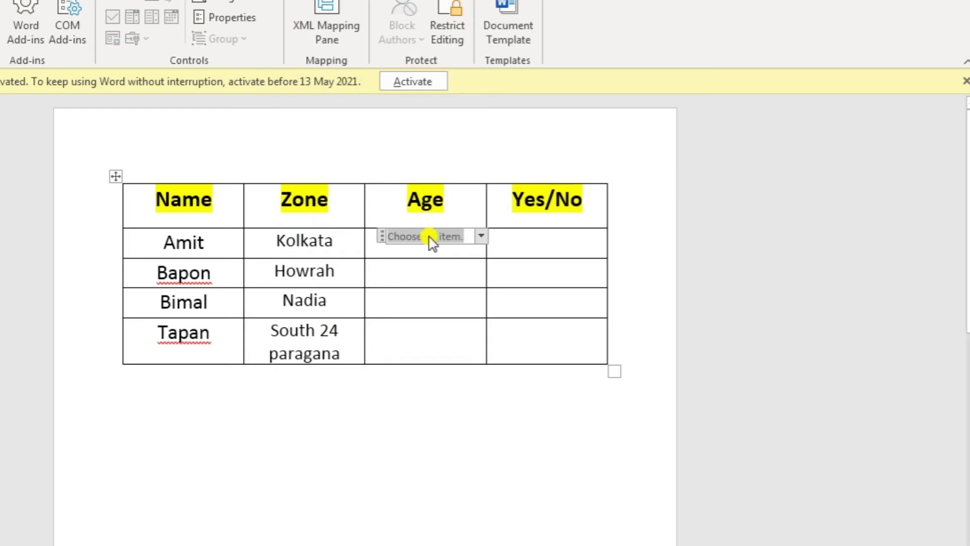
Try Amit's Age drop-down with 30, then reset it to 'Choose an item.'
{"action": "left_click", "coordinate": [481, 238]}
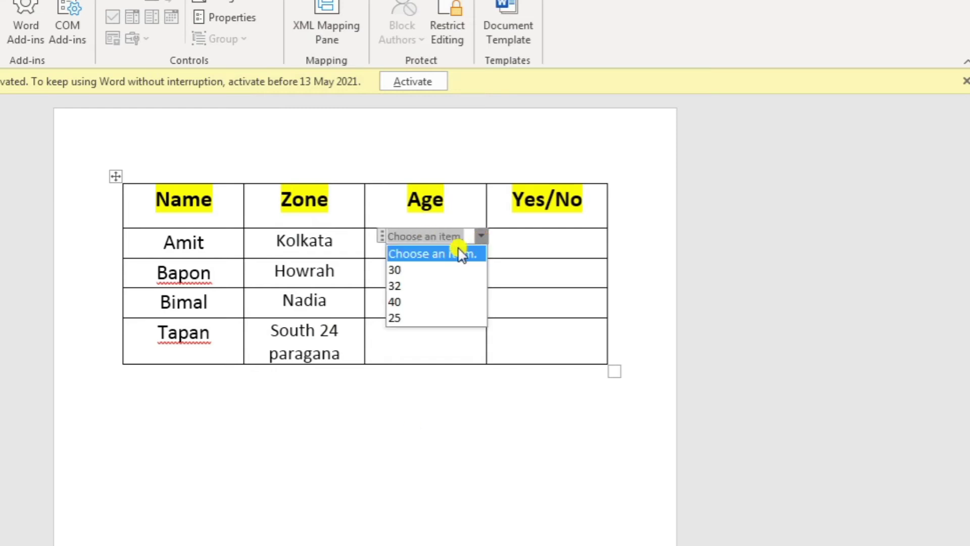
{"action": "left_click", "coordinate": [416, 270]}
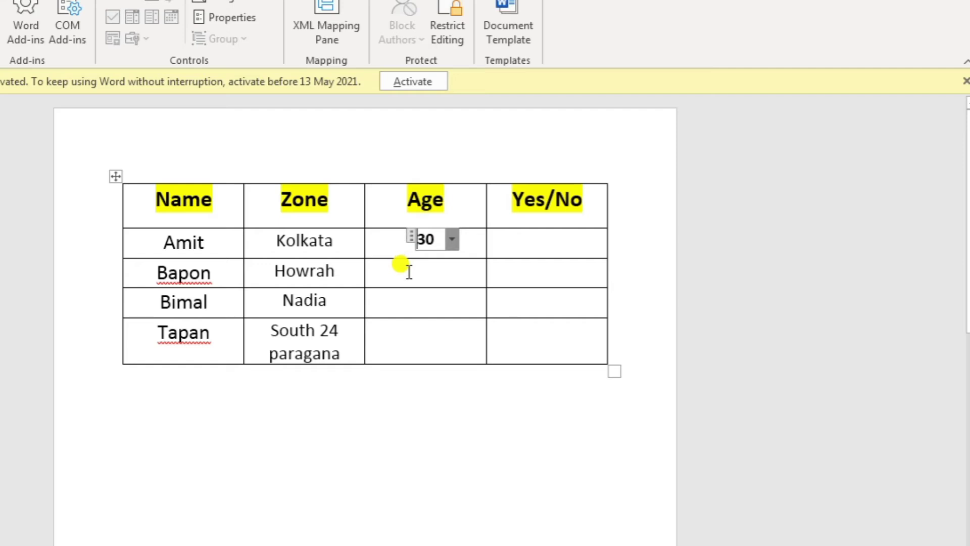
{"action": "left_click", "coordinate": [410, 270]}
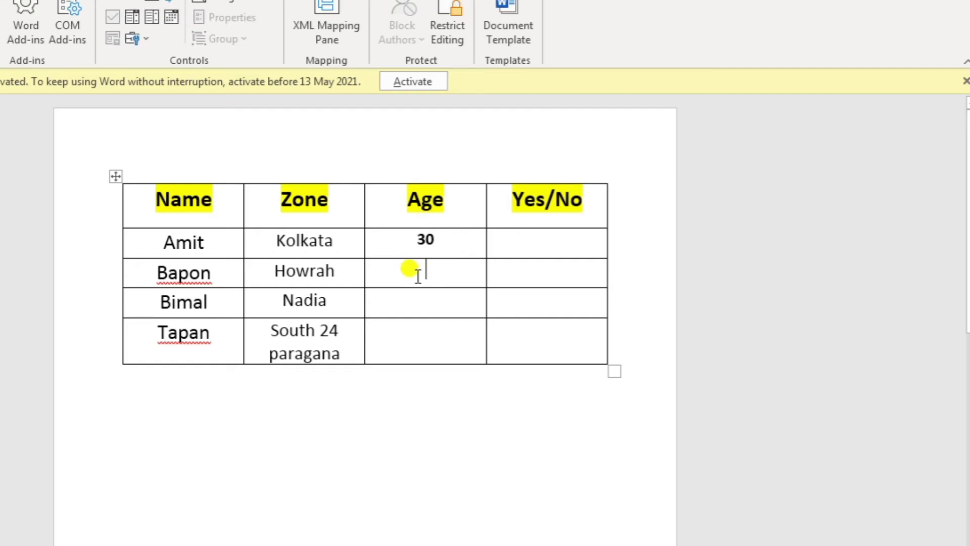
{"action": "left_click", "coordinate": [440, 238]}
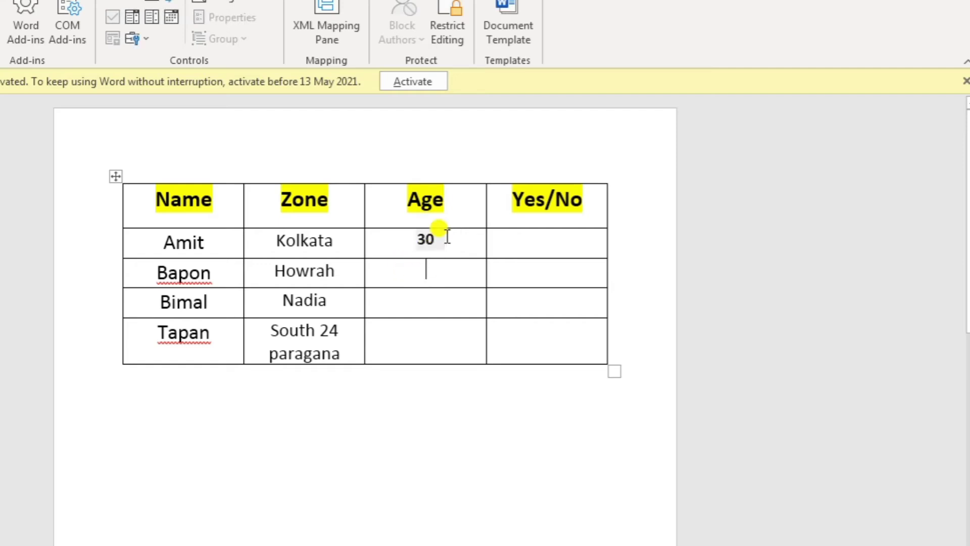
{"action": "left_click", "coordinate": [452, 239]}
{"action": "left_click", "coordinate": [478, 264]}
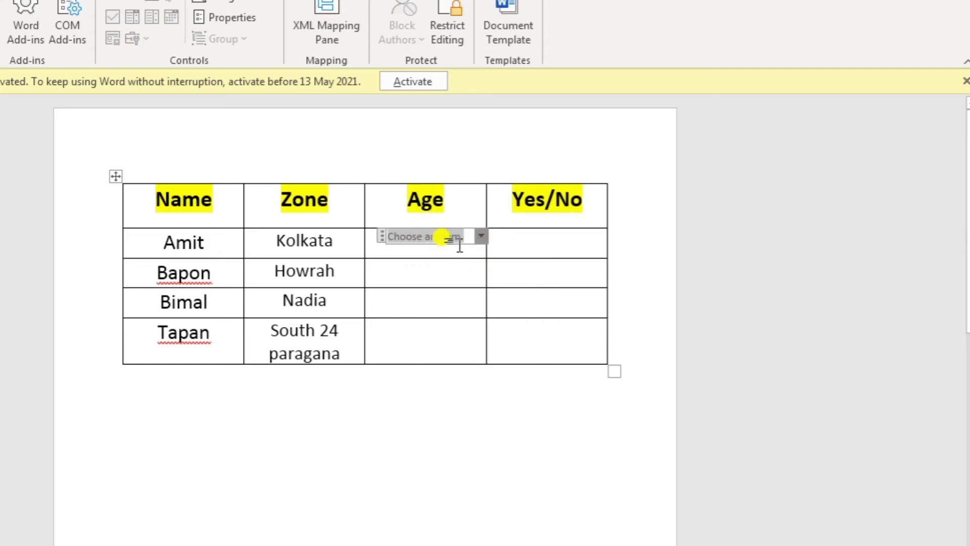
Copy Amit's Age drop-down and paste it into Bapon's, Bimal's and Tapan's Age cells
{"action": "left_click", "coordinate": [460, 246]}
{"action": "key", "text": "ctrl+c"}
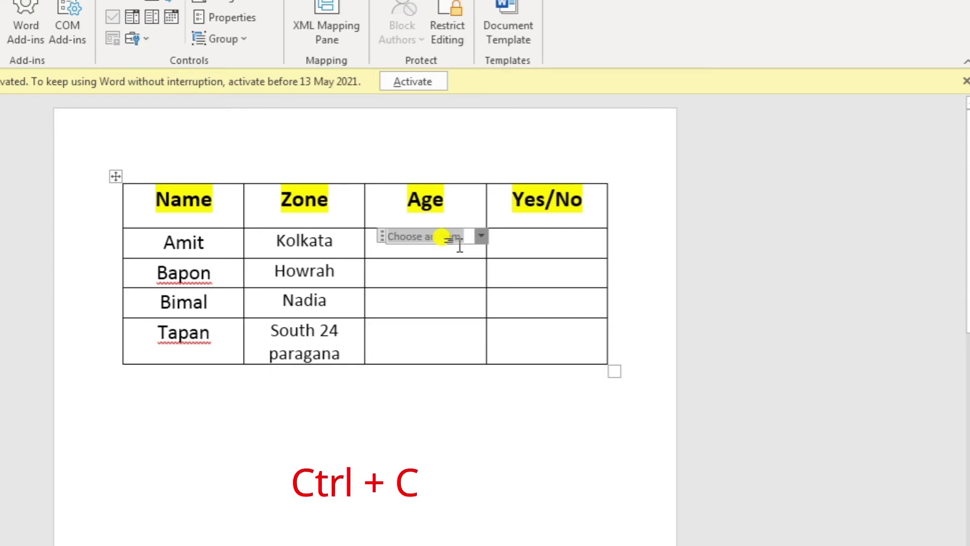
{"action": "left_click_drag", "start_coordinate": [428, 262], "coordinate": [424, 347]}
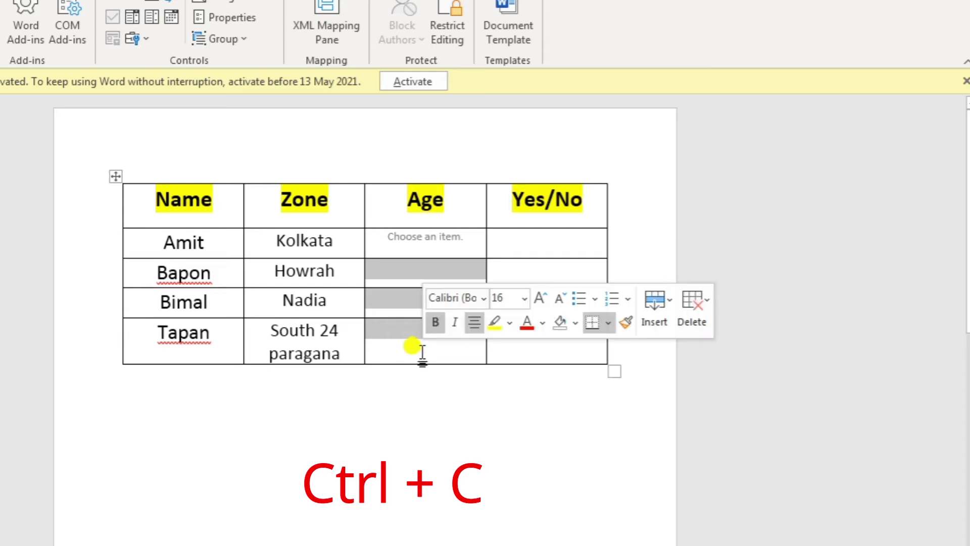
{"action": "key", "text": "ctrl+v"}
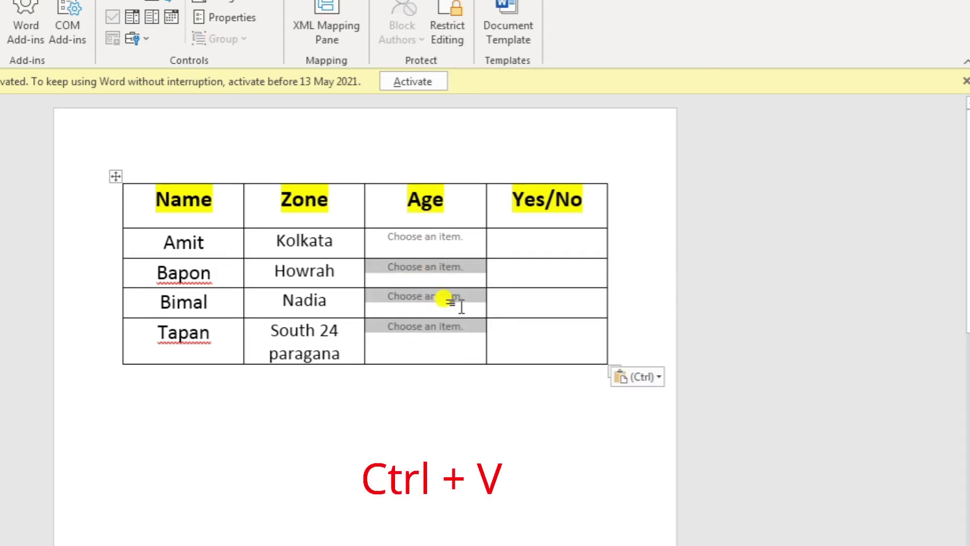
Choose ages 32, 40, 25 and 32 for Amit, Bapon, Bimal and Tapan
{"action": "left_click", "coordinate": [459, 236]}
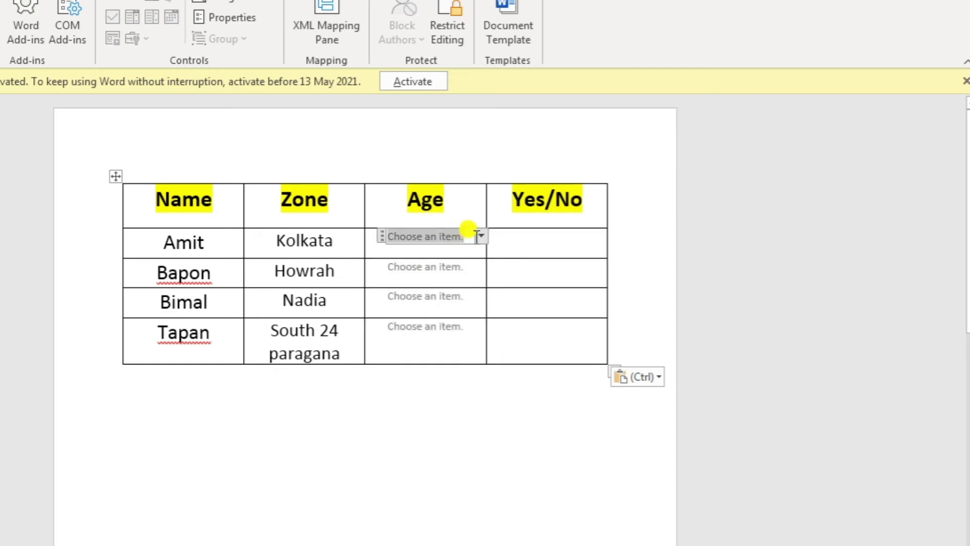
{"action": "left_click", "coordinate": [481, 236]}
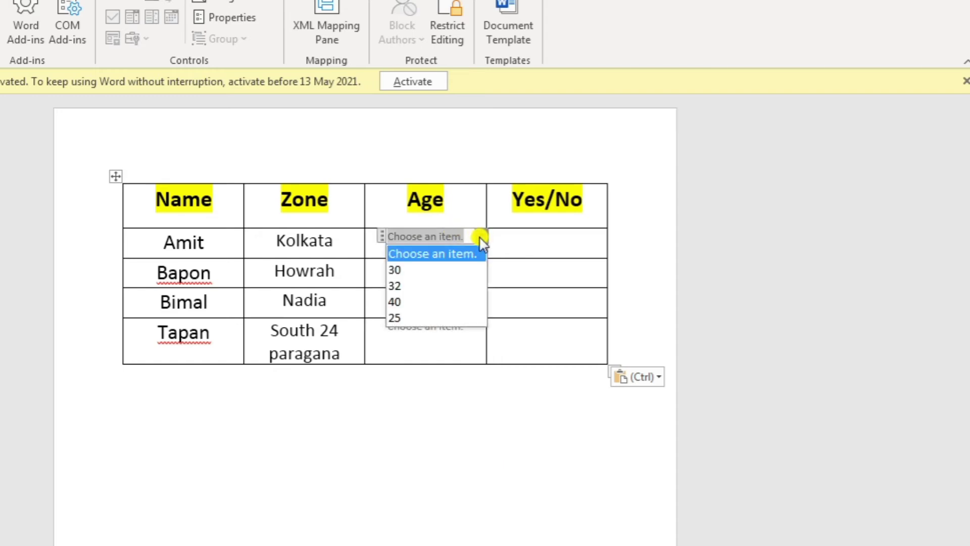
{"action": "left_click", "coordinate": [416, 287]}
{"action": "left_click", "coordinate": [474, 269]}
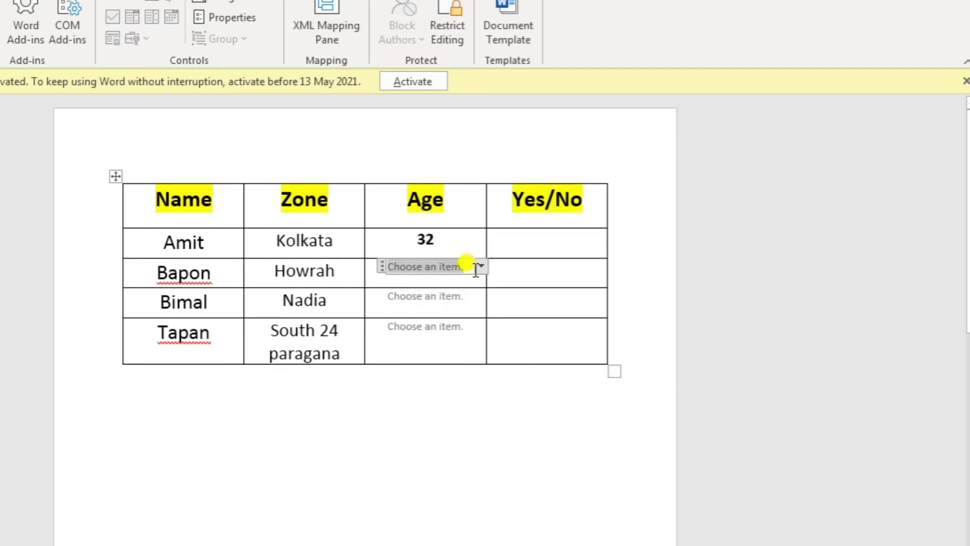
{"action": "left_click", "coordinate": [483, 268]}
{"action": "left_click", "coordinate": [419, 328]}
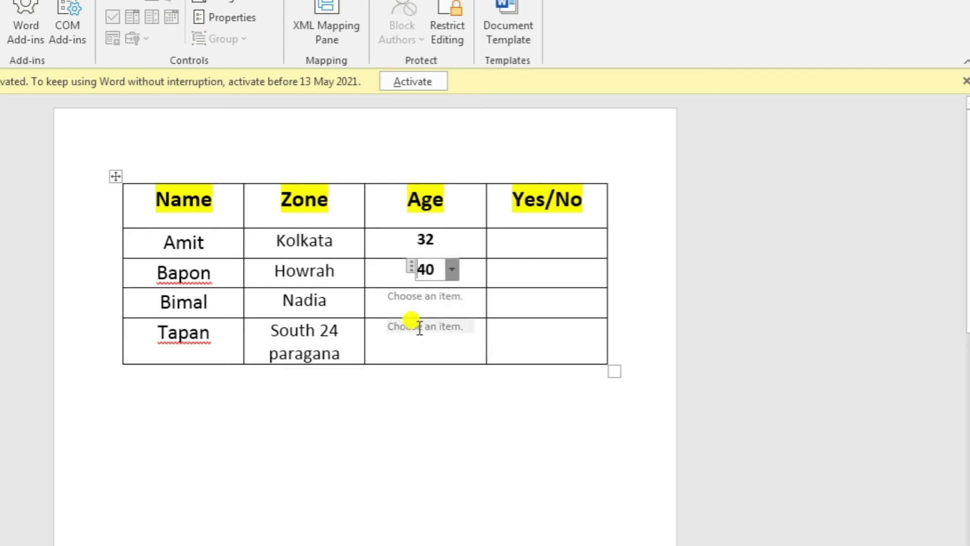
{"action": "left_click", "coordinate": [457, 297]}
{"action": "left_click", "coordinate": [481, 296]}
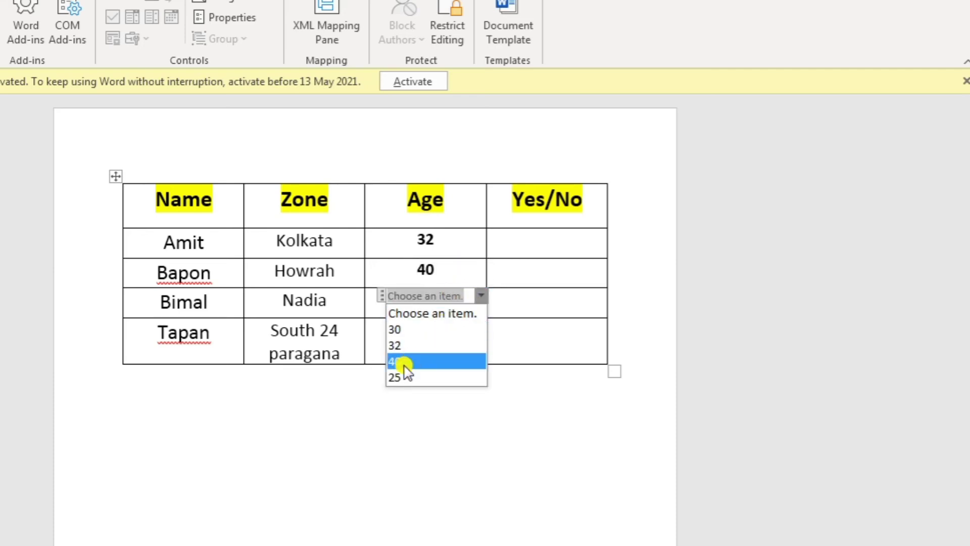
{"action": "left_click", "coordinate": [401, 377]}
{"action": "left_click", "coordinate": [454, 326]}
{"action": "left_click", "coordinate": [481, 326]}
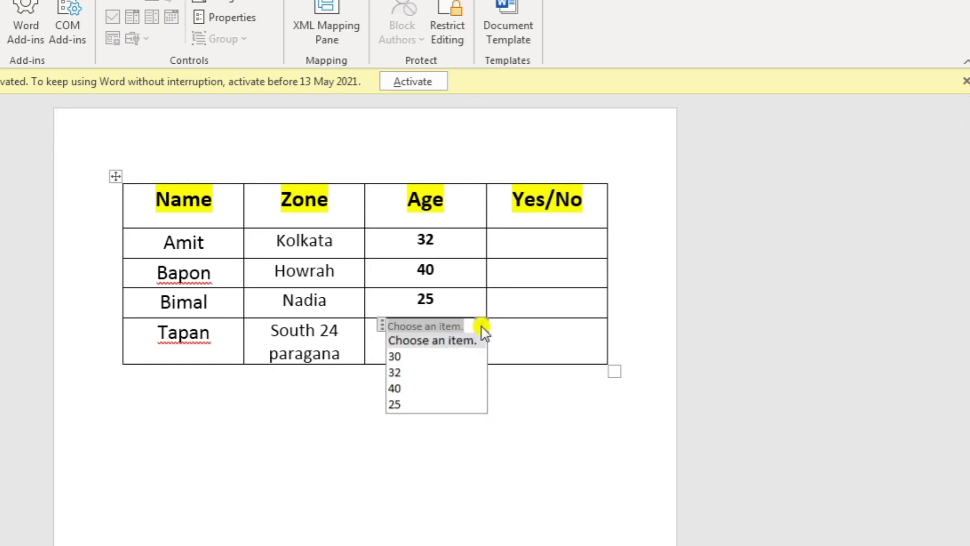
{"action": "left_click", "coordinate": [404, 373]}
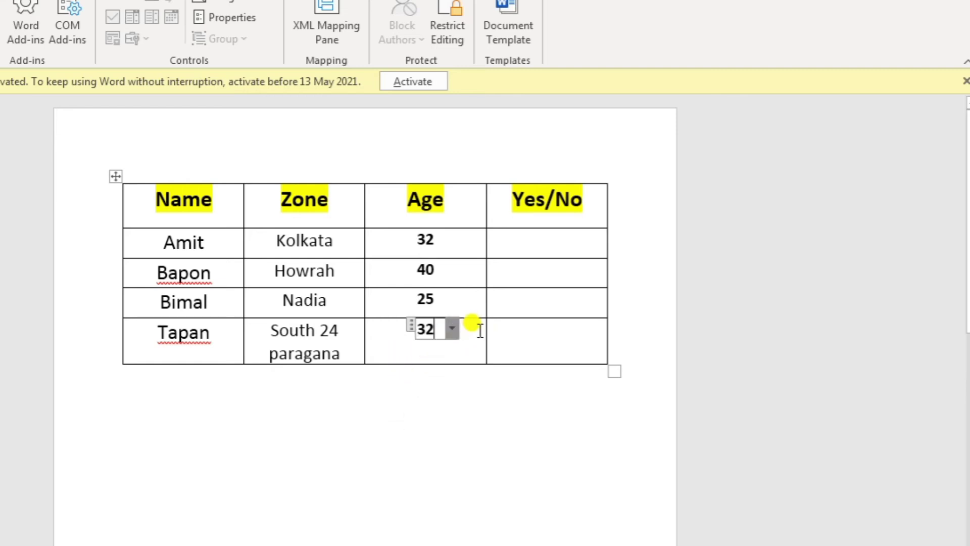
{"action": "left_click", "coordinate": [545, 241]}
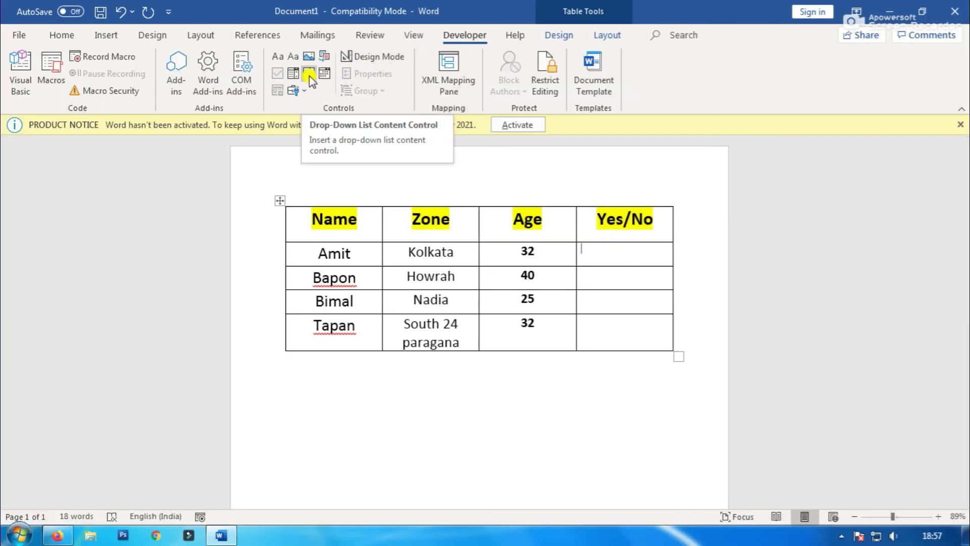
Insert a drop-down in Amit's Yes/No cell and give it the choices Yes and No
{"action": "left_click", "coordinate": [308, 74]}
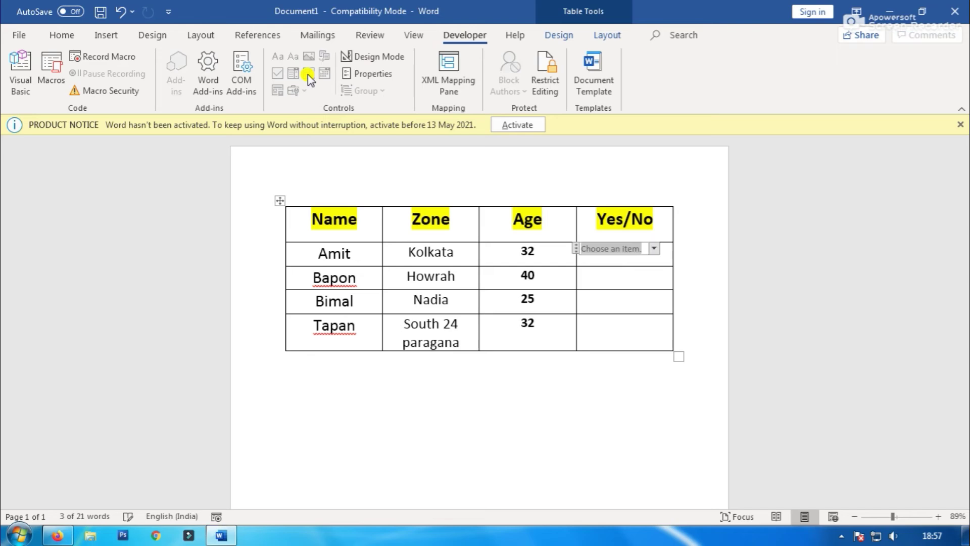
{"action": "left_click", "coordinate": [376, 76]}
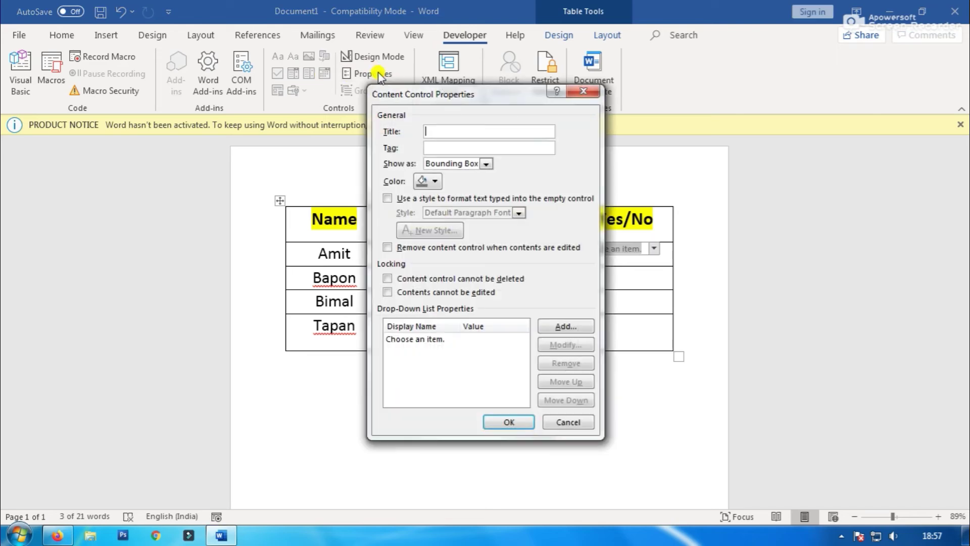
{"action": "left_click", "coordinate": [566, 326]}
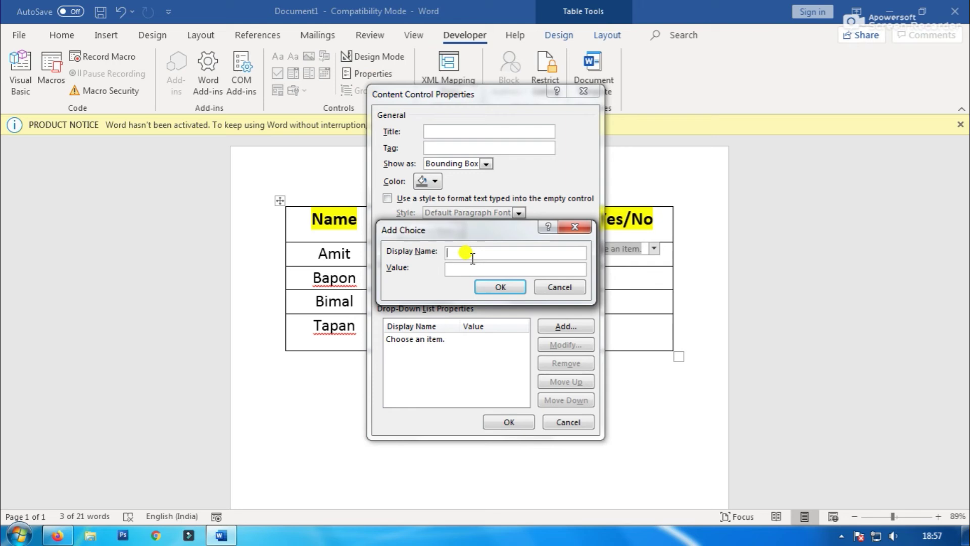
{"action": "type", "text": "Yes"}
{"action": "left_click", "coordinate": [498, 287]}
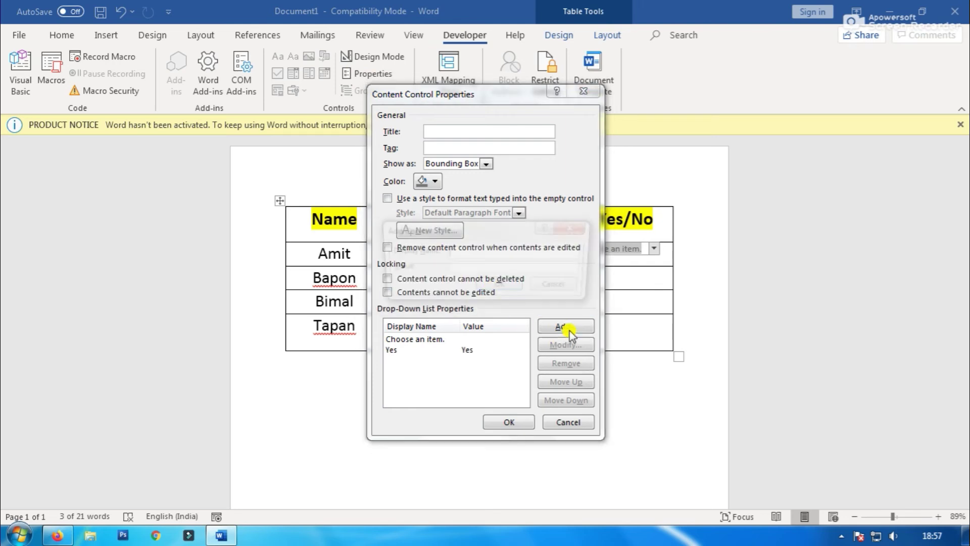
{"action": "type", "text": "No"}
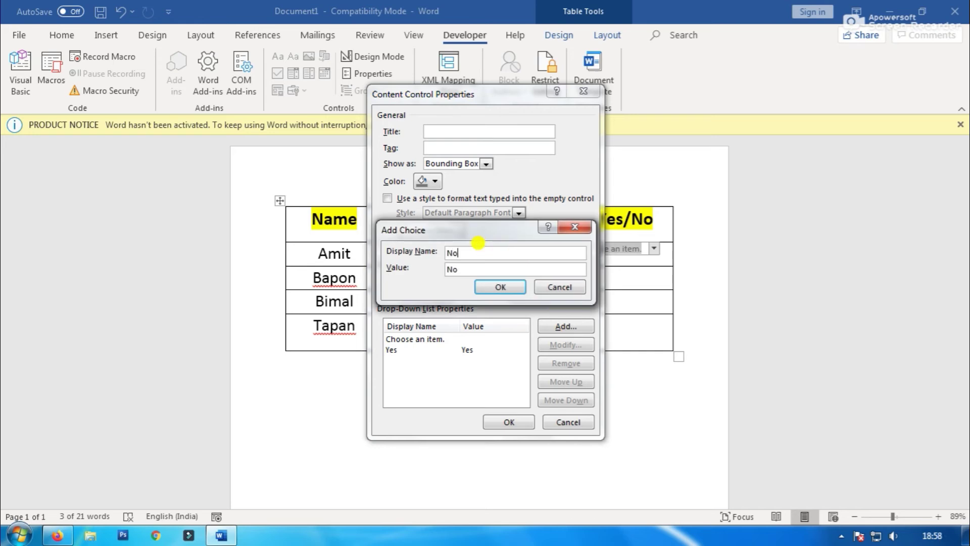
{"action": "left_click", "coordinate": [501, 287]}
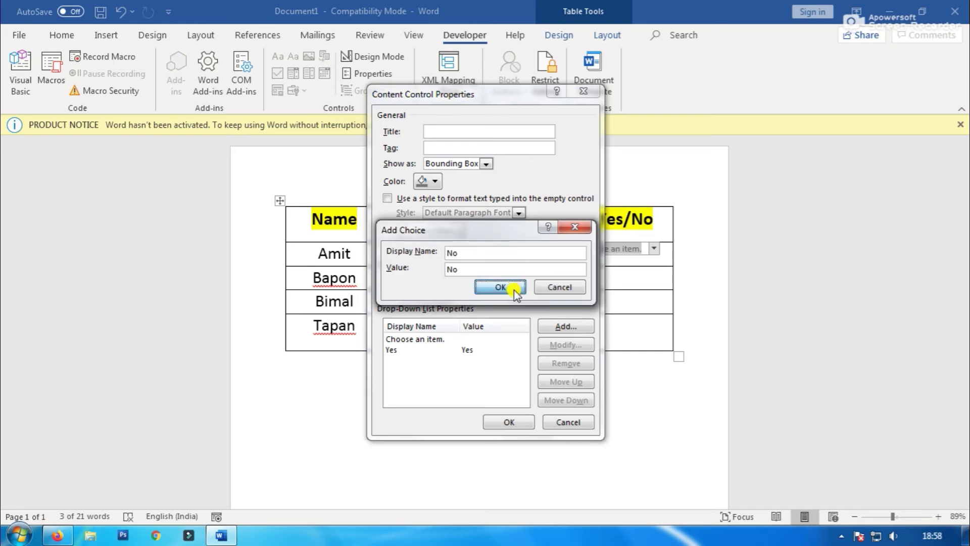
{"action": "left_click", "coordinate": [509, 425]}
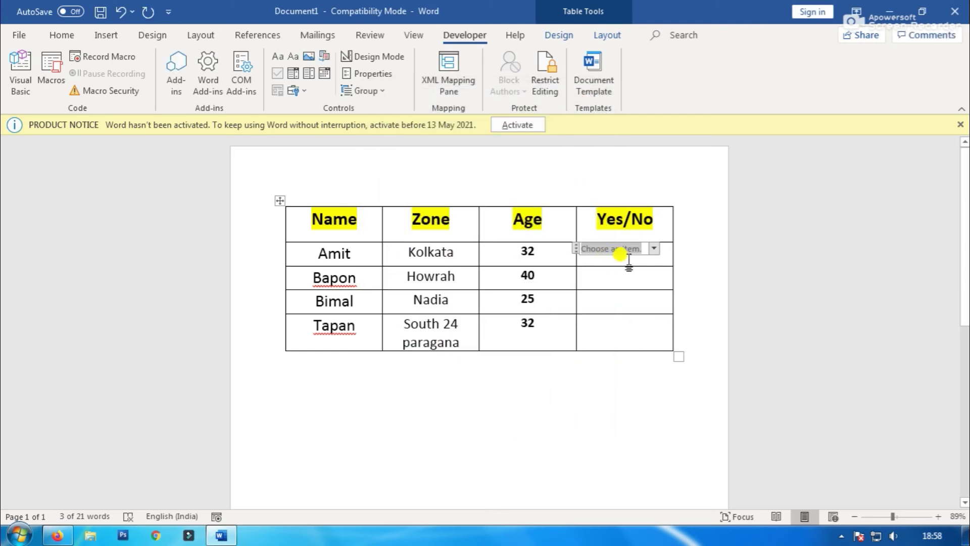
Paste the Yes/No drop-down into the three lower cells and choose Yes for Amit
{"action": "left_click_drag", "start_coordinate": [622, 263], "coordinate": [627, 343]}
{"action": "key", "text": "ctrl+v"}
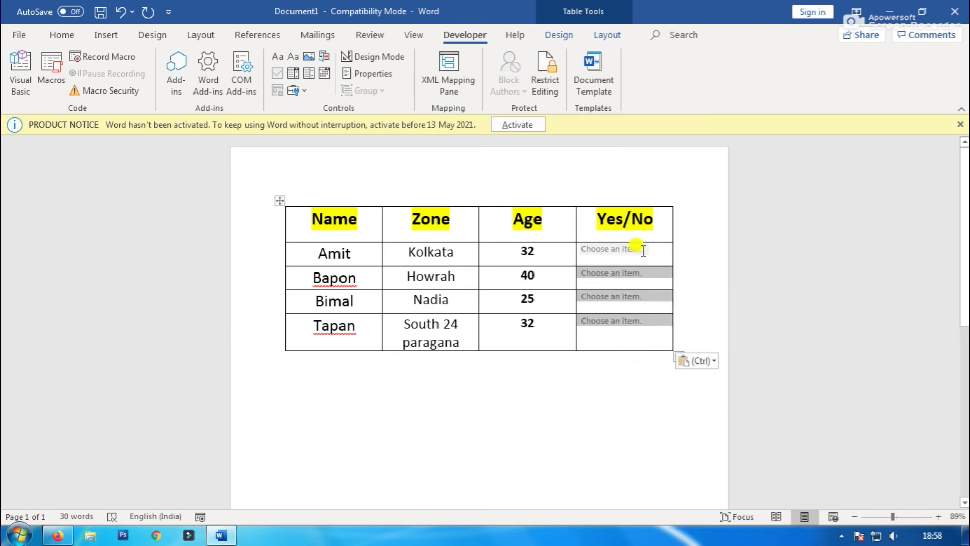
{"action": "left_click", "coordinate": [636, 250]}
{"action": "left_click", "coordinate": [655, 250]}
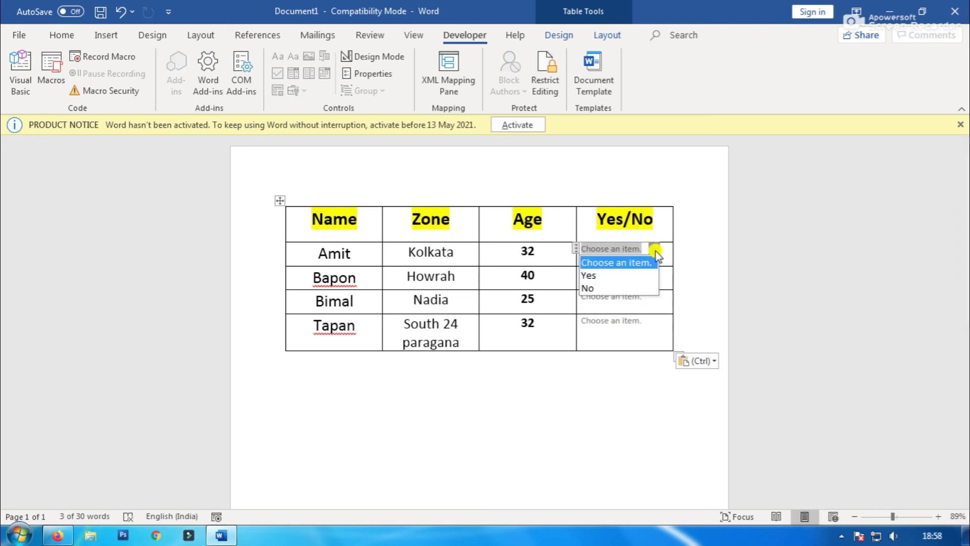
{"action": "left_click", "coordinate": [611, 276]}
Choose No for Bapon, Yes for Bimal and No for Tapan
{"action": "left_click", "coordinate": [641, 275]}
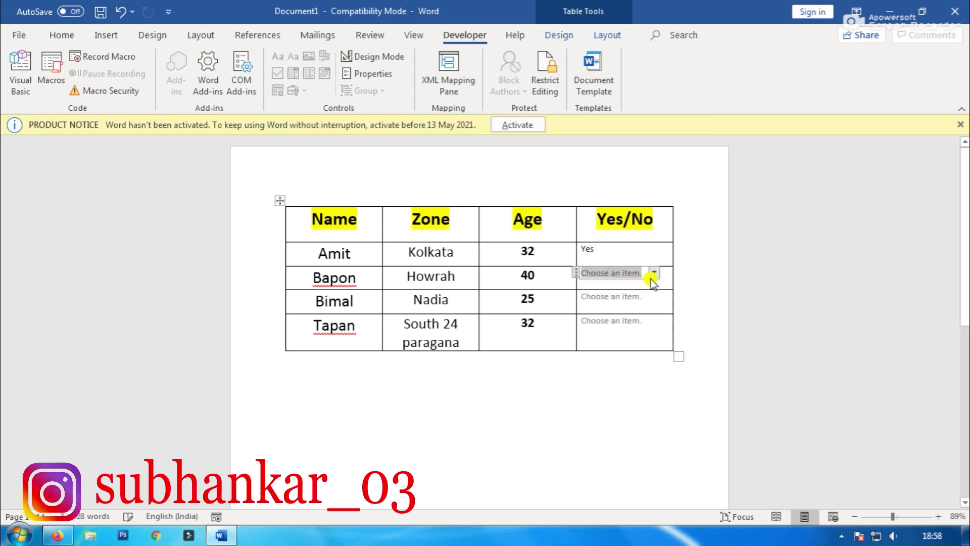
{"action": "left_click", "coordinate": [652, 273]}
{"action": "left_click", "coordinate": [620, 315]}
{"action": "left_click", "coordinate": [632, 298]}
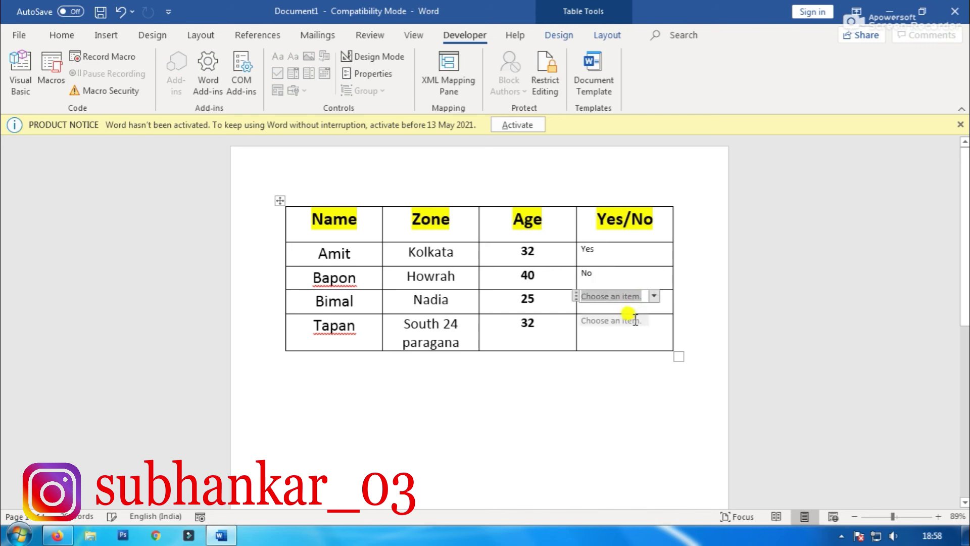
{"action": "left_click", "coordinate": [654, 297]}
{"action": "left_click", "coordinate": [606, 323]}
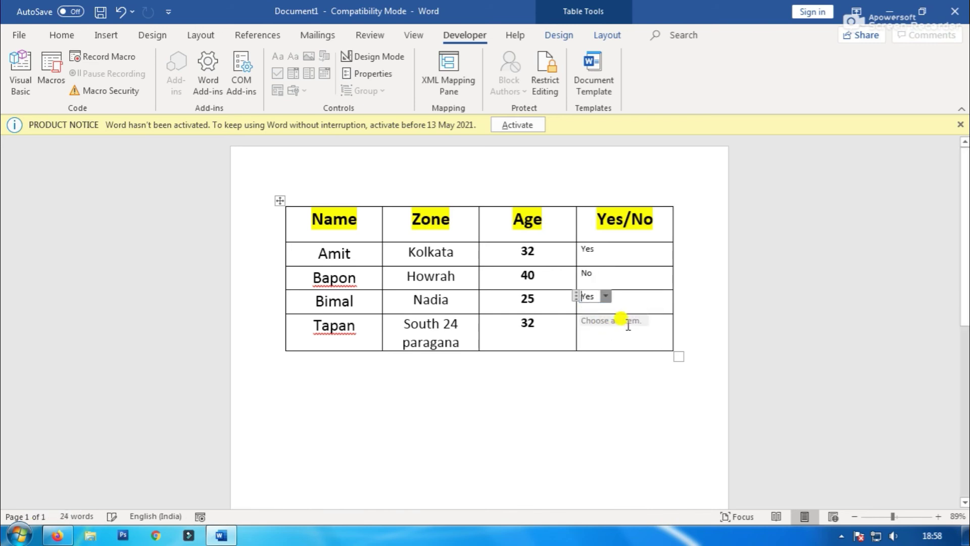
{"action": "left_click", "coordinate": [626, 320]}
{"action": "left_click", "coordinate": [654, 320]}
{"action": "left_click", "coordinate": [599, 357]}
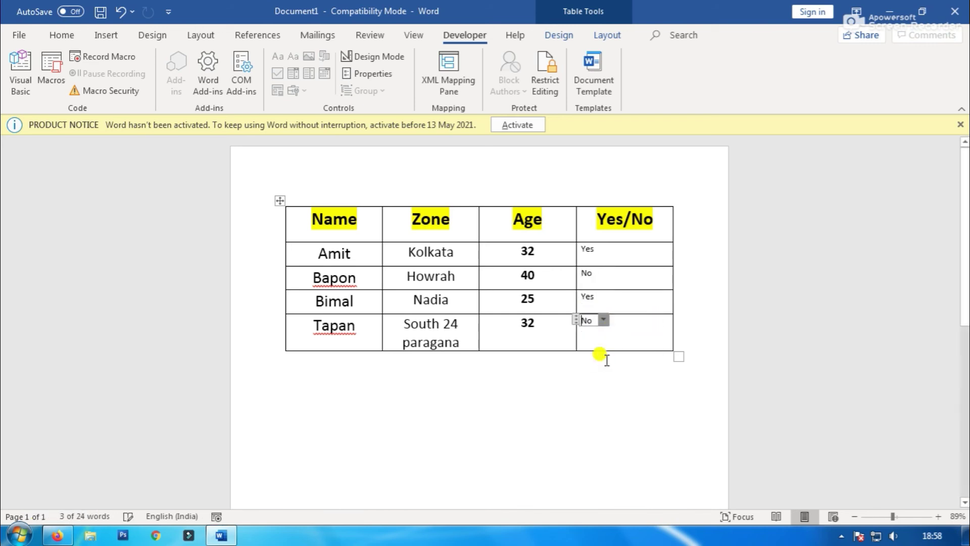
Make the four Yes/No answers bold, centred and a larger font size
{"action": "left_click_drag", "start_coordinate": [646, 333], "coordinate": [580, 247]}
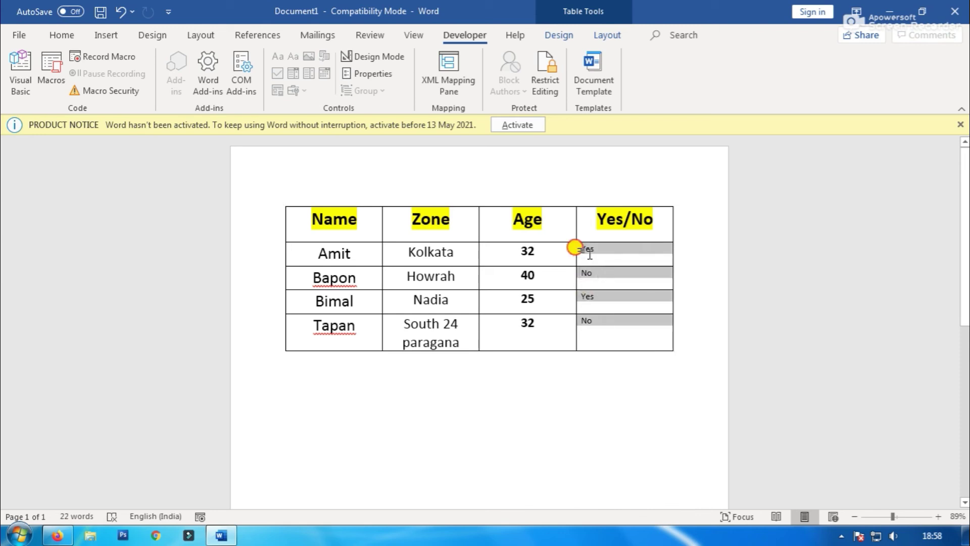
{"action": "left_click", "coordinate": [599, 293]}
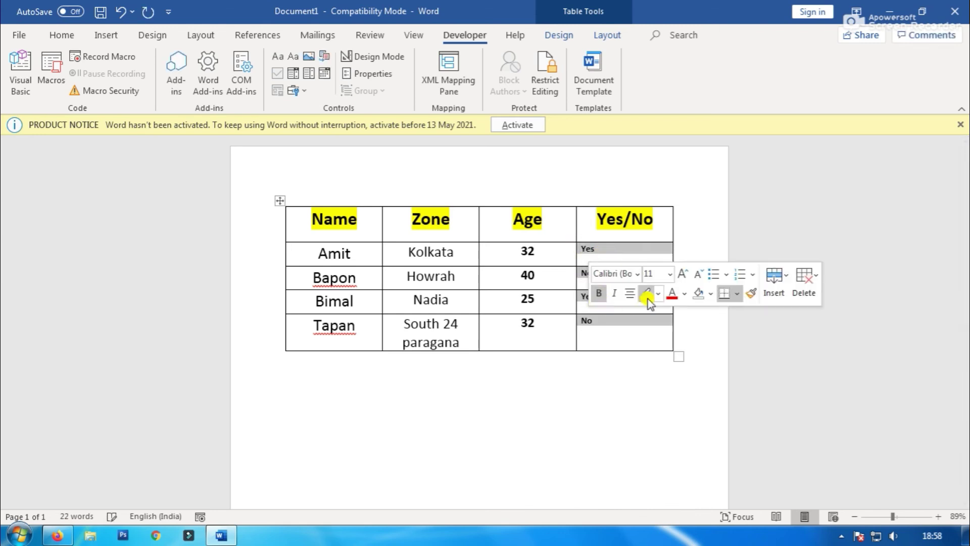
{"action": "left_click", "coordinate": [630, 293]}
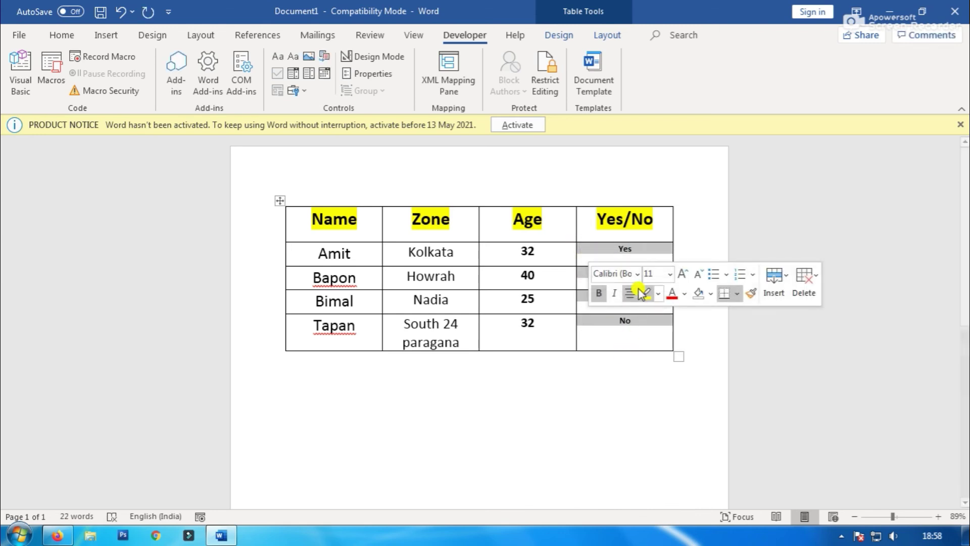
{"action": "left_click", "coordinate": [664, 274]}
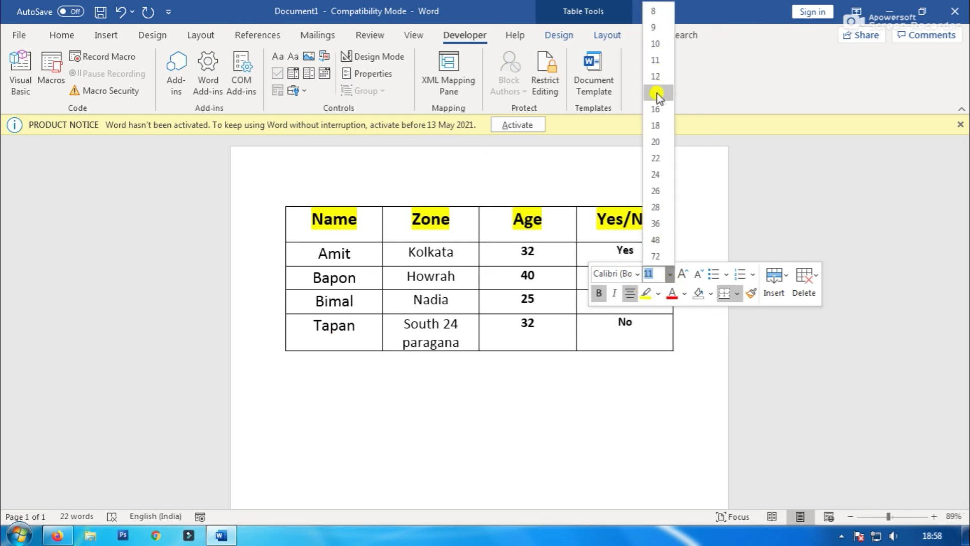
{"action": "left_click", "coordinate": [659, 76]}
{"action": "left_click", "coordinate": [694, 342]}
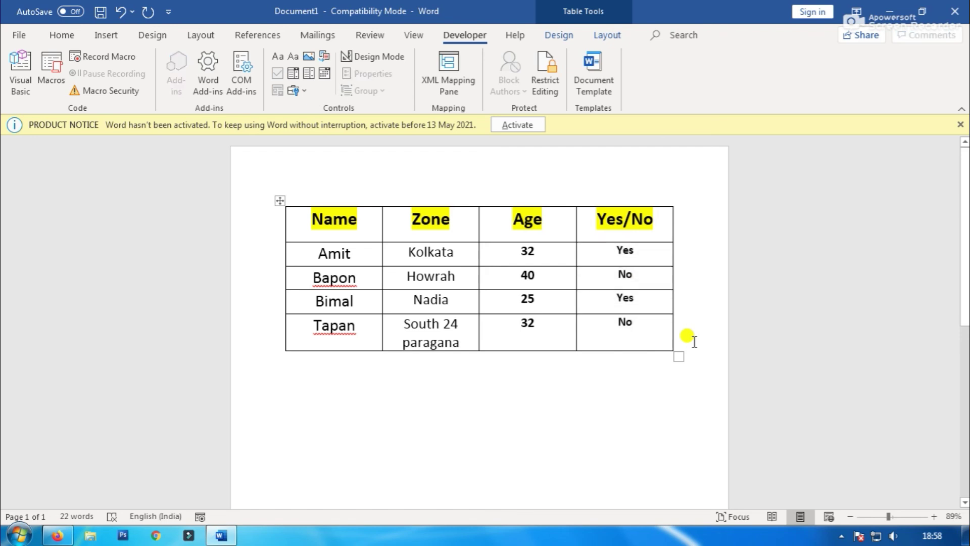